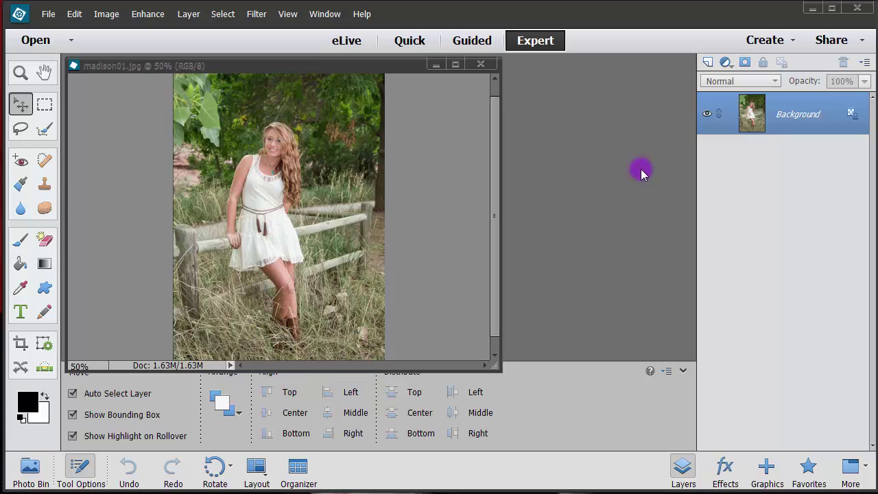
- Zoom in on the girl's torso, then scroll the view up to her face
left_click(267, 184)
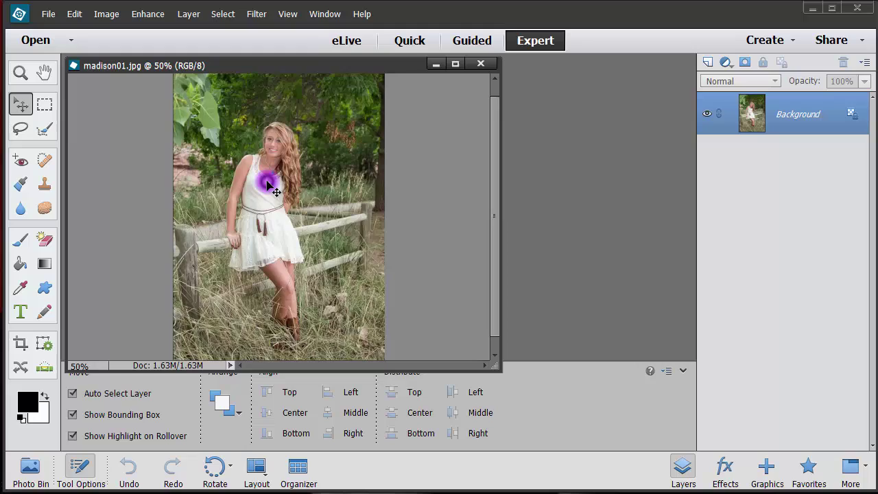
scroll(268, 184, "up", 6)
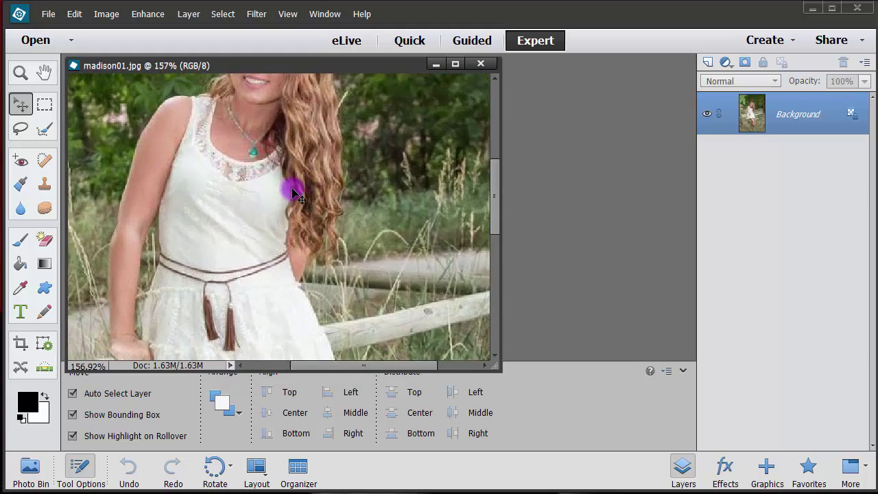
scroll(295, 195, "up", 2)
left_click_drag(492, 205, 499, 140)
- Zoom back out so the whole madison01.jpg photo shows at 55.5%
scroll(264, 237, "down", 3)
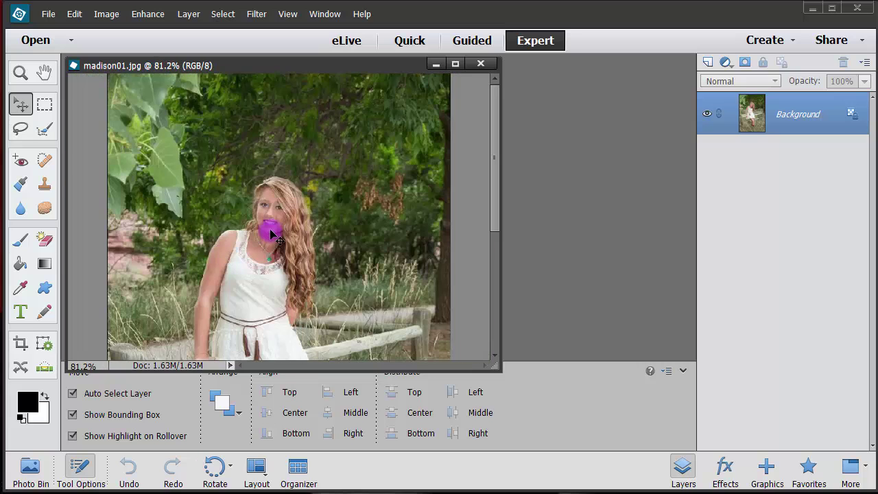
scroll(270, 227, "down", 3)
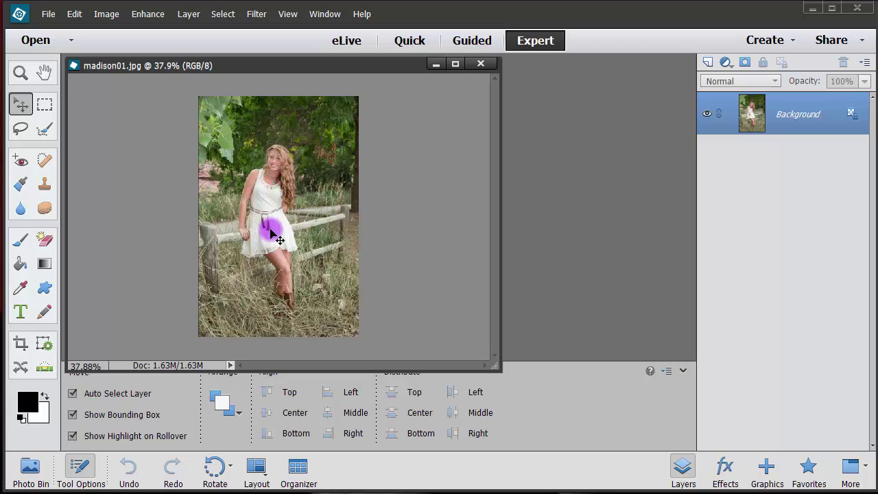
scroll(327, 227, "up", 2)
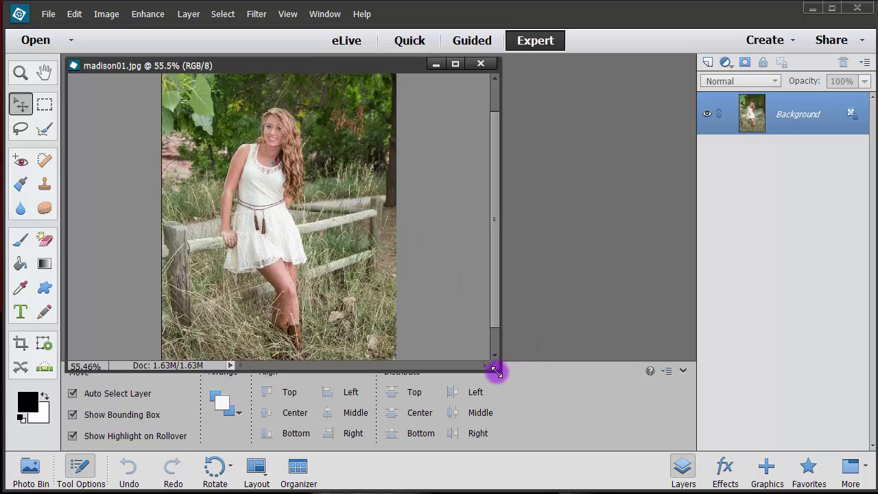
- Enlarge the madison01.jpg window, zoom to 200%, then back out to 50%
left_click_drag(496, 371, 615, 450)
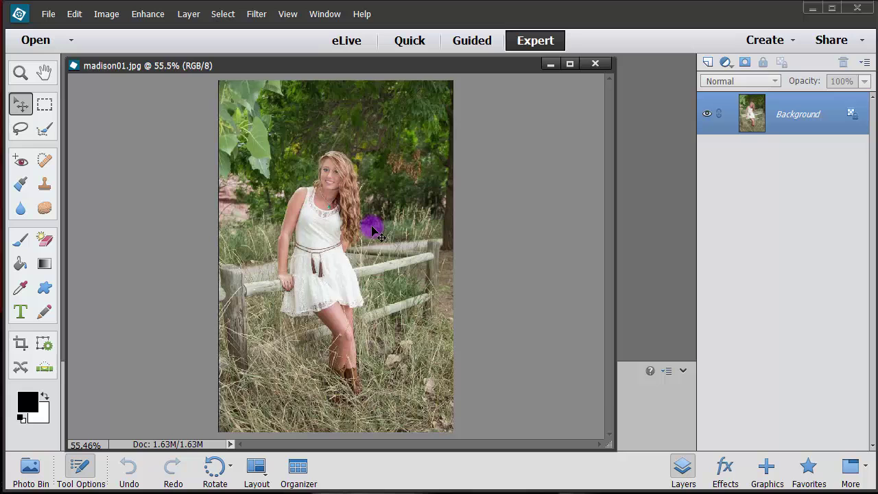
scroll(374, 230, "up", 3)
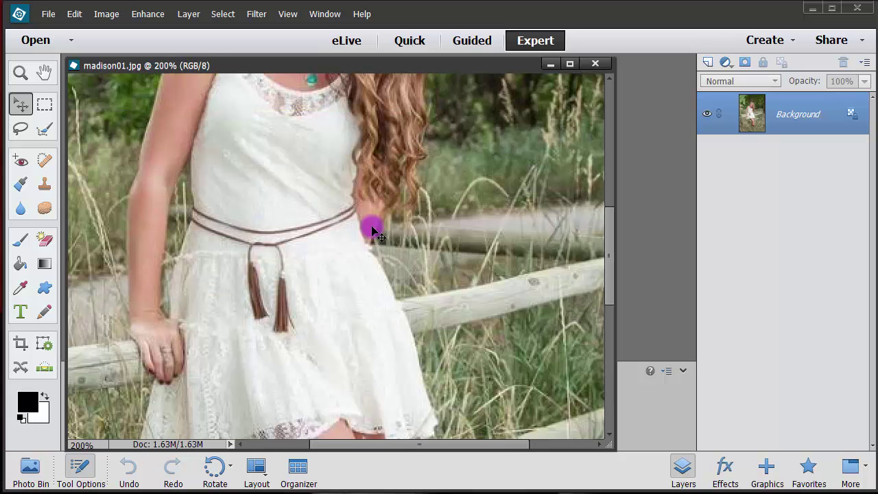
scroll(374, 230, "down", 3)
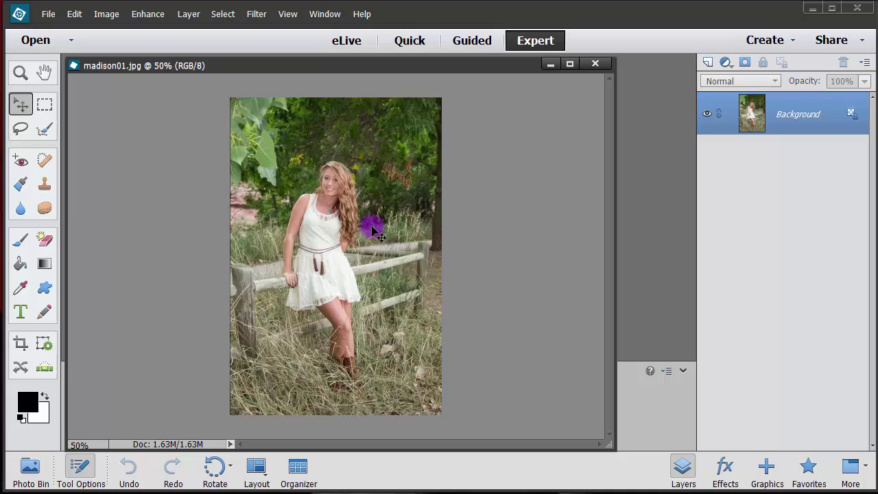
- With the Zoom tool, marquee the girl's face and hair to zoom to about 206%
left_click(19, 74)
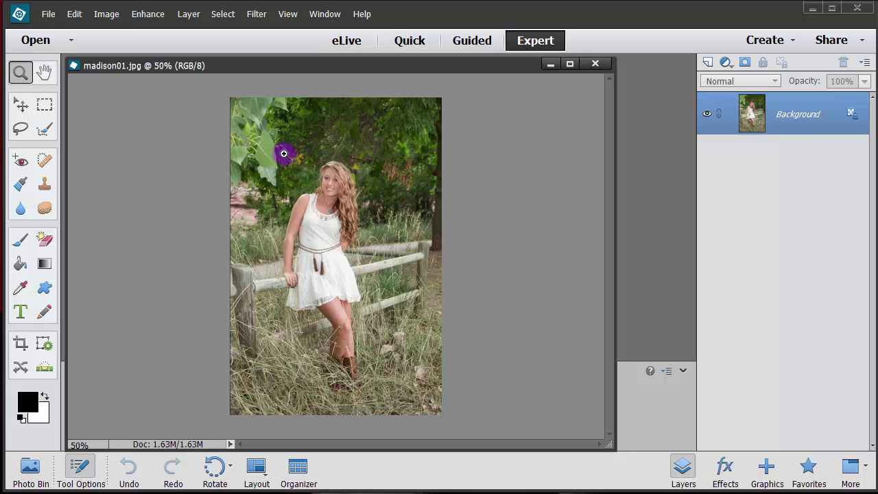
left_click_drag(286, 154, 390, 240)
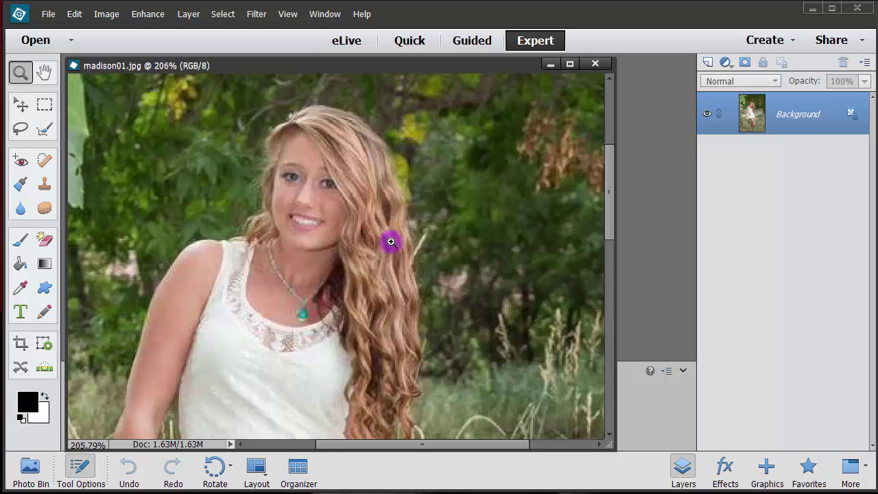
- Zoom out from the face close-up to 33.3%
left_click(347, 174)
left_click(345, 176)
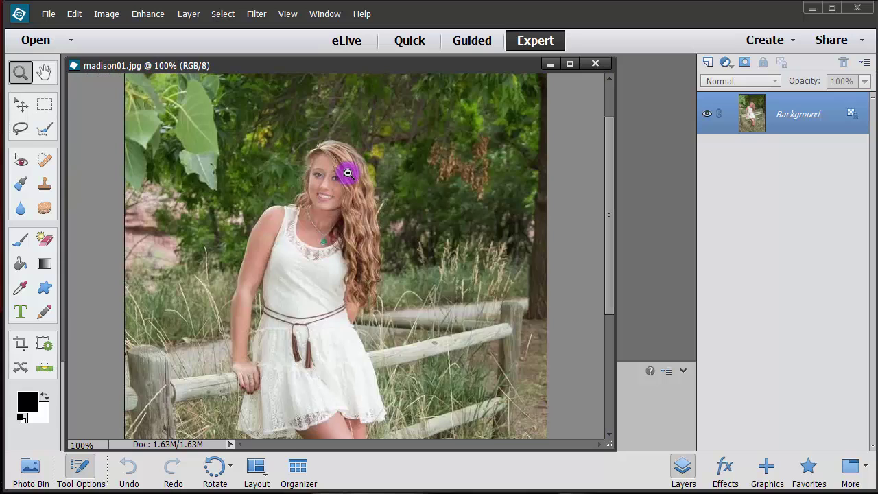
left_click(346, 176)
left_click(346, 175)
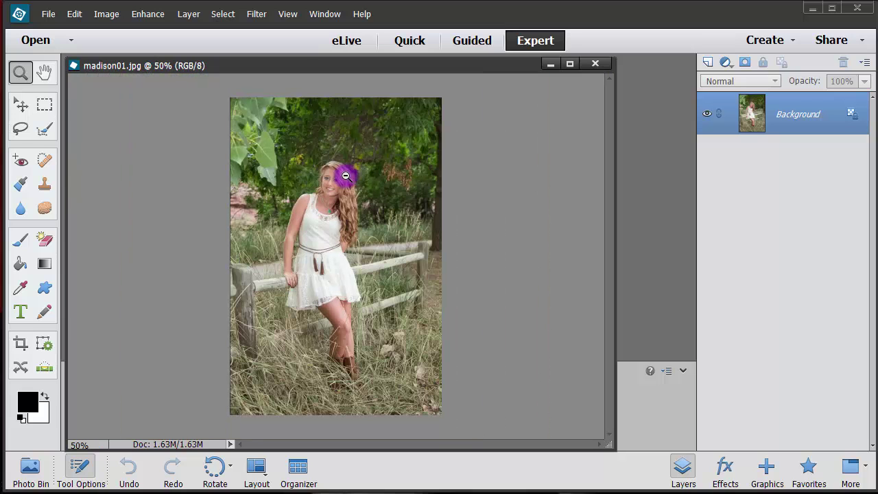
left_click(345, 175)
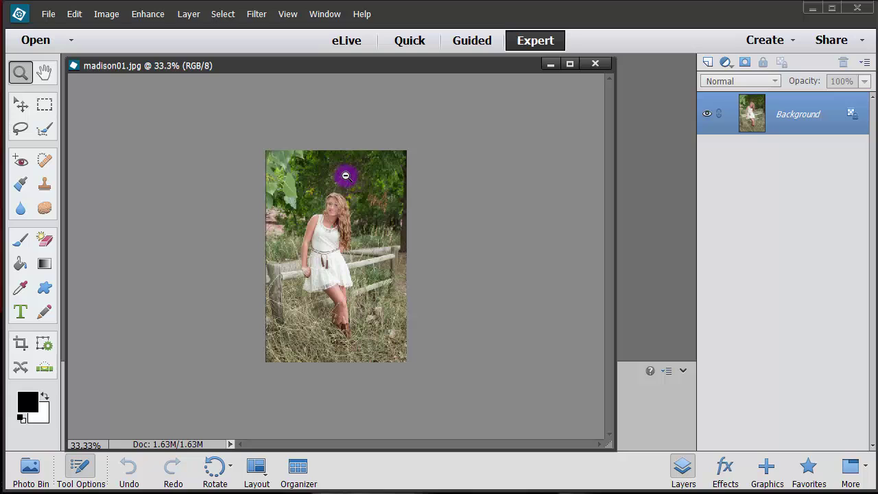
- Zoom in on the girl's boots through 100% and 200% to 300%
left_click(337, 297)
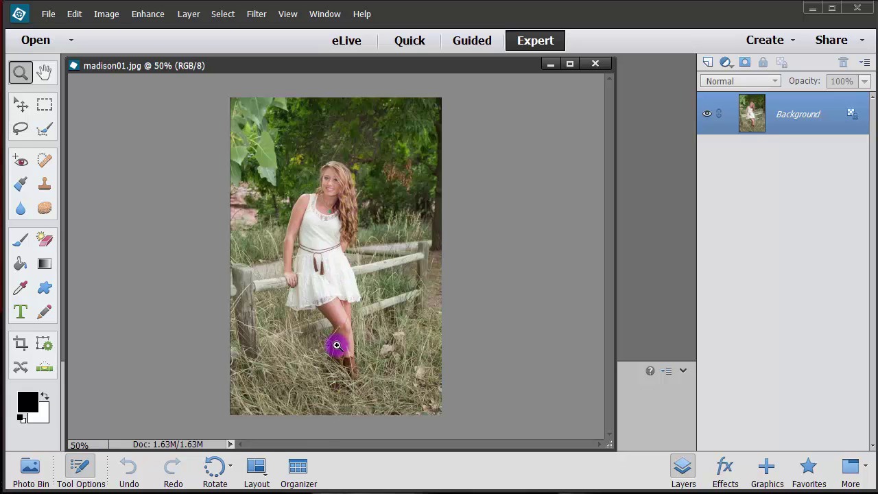
left_click(344, 375)
left_click(352, 413)
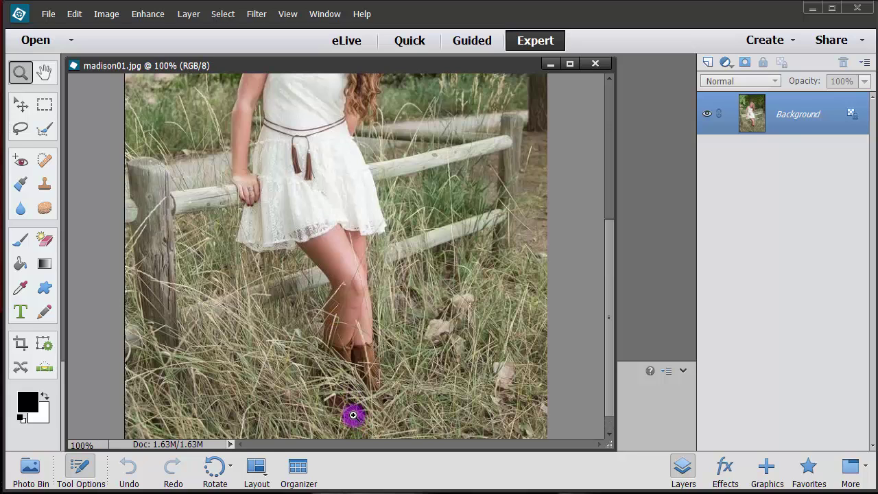
left_click(345, 387)
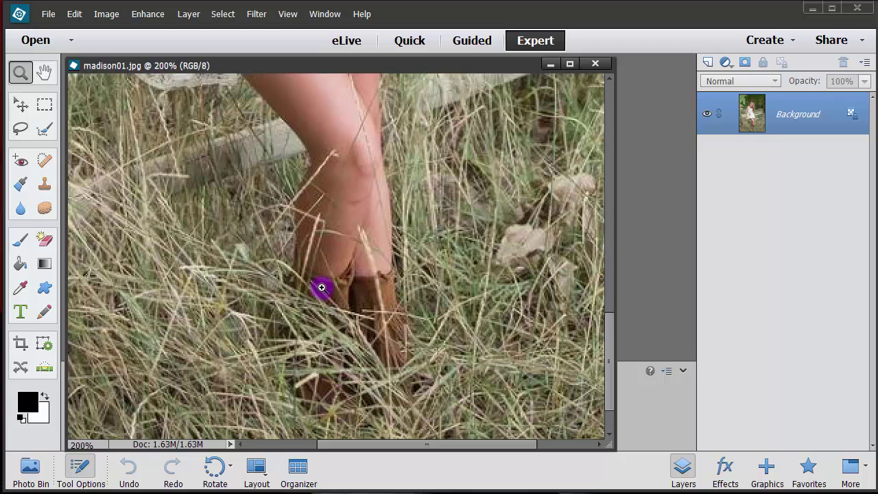
left_click(365, 304)
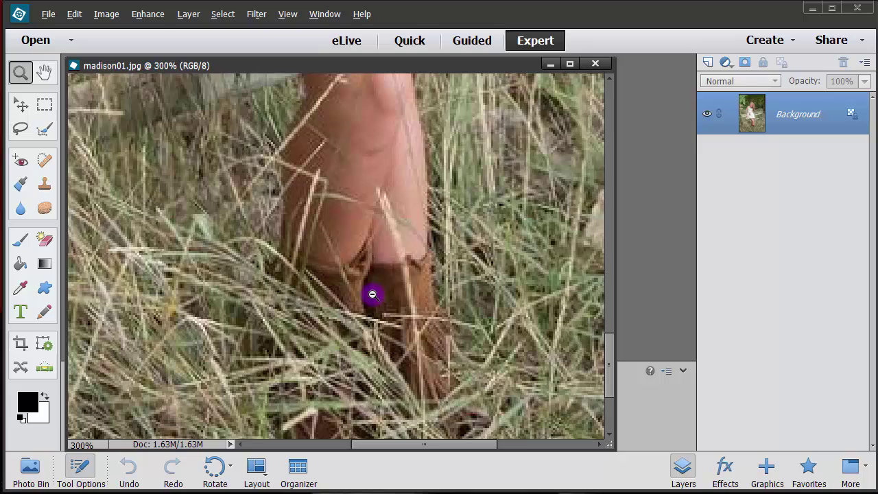
- Zoom back out to the whole photo, then zoom in on the grass right of her
left_click(372, 294, "alt")
left_click(373, 294, "alt")
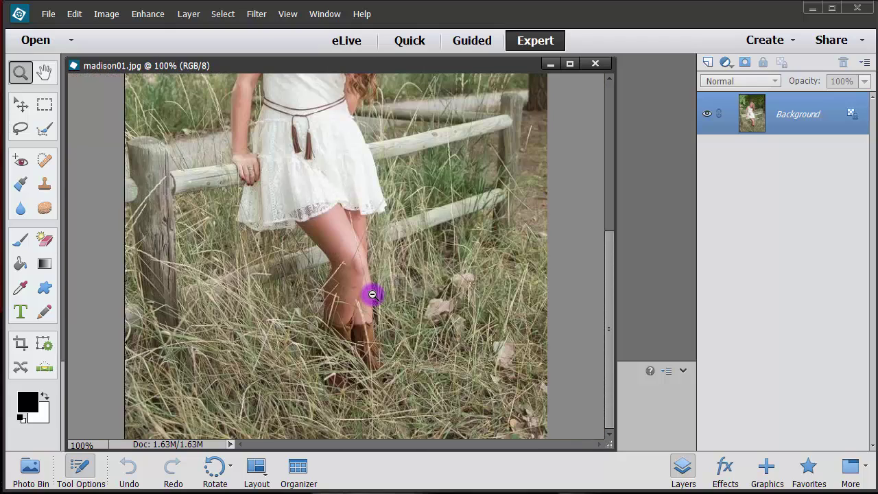
left_click(343, 241, "alt")
left_click(343, 241, "alt")
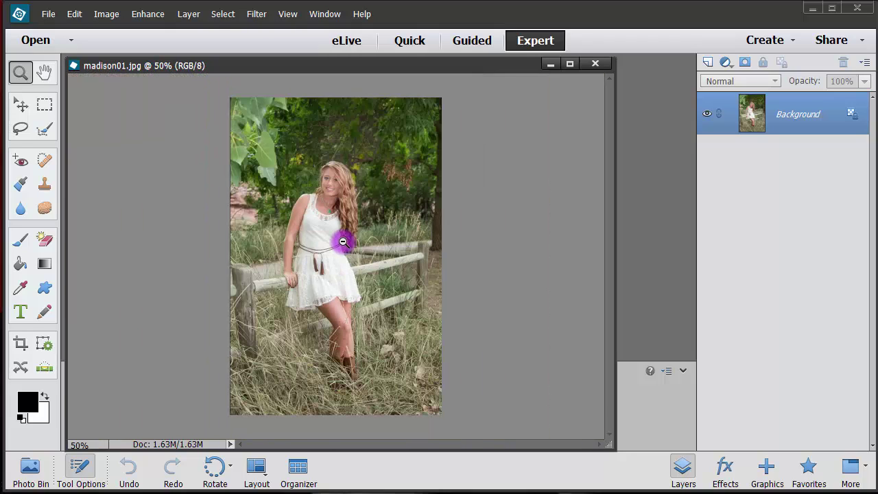
left_click(397, 212)
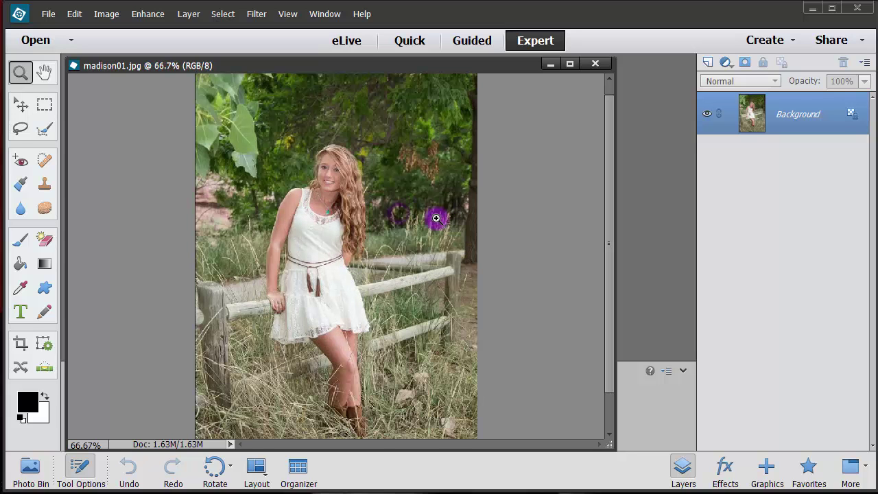
left_click(472, 229)
left_click(501, 227)
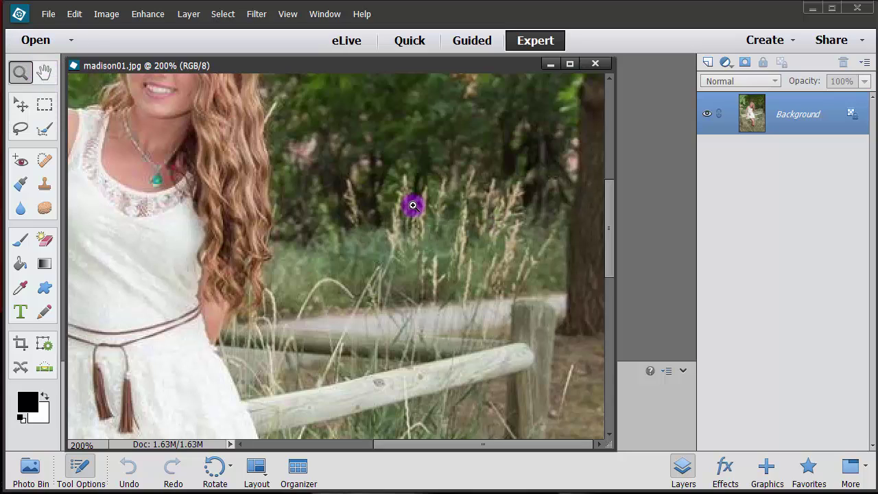
- At 200%, scroll over the trees, face and dress down to the grass around her boots
scroll(413, 205, "up", 5)
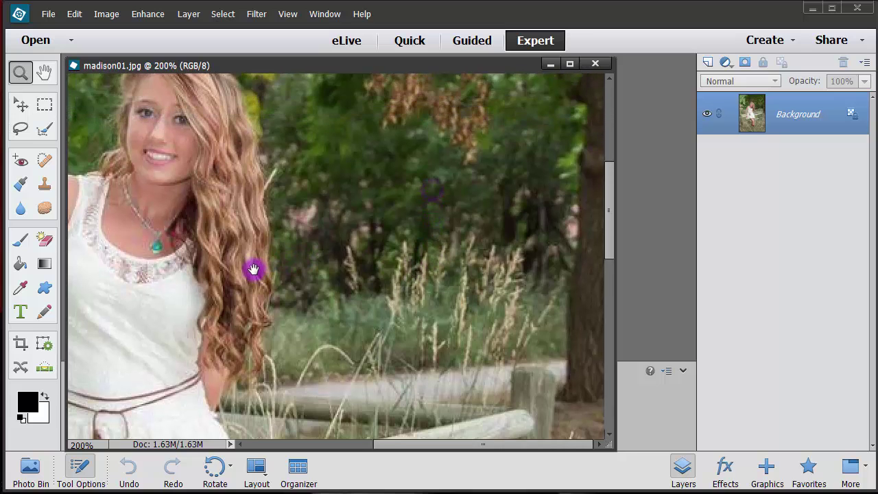
scroll(374, 254, "up", 4)
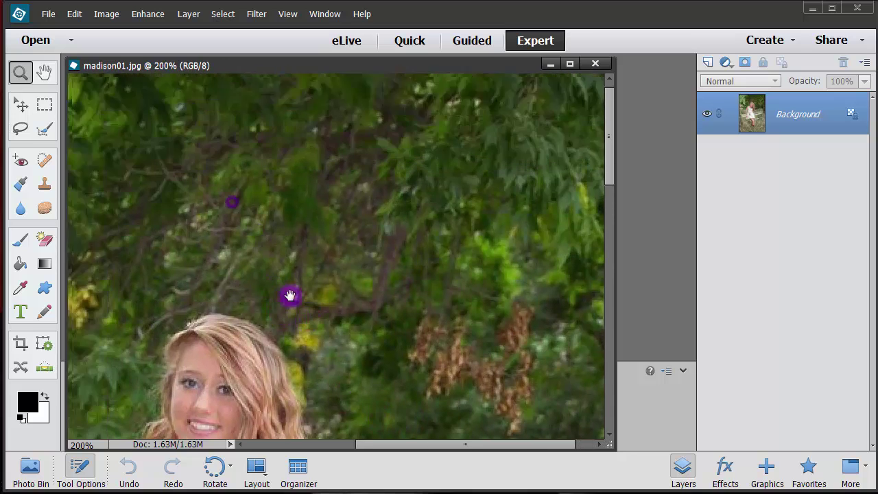
scroll(290, 296, "left", 5)
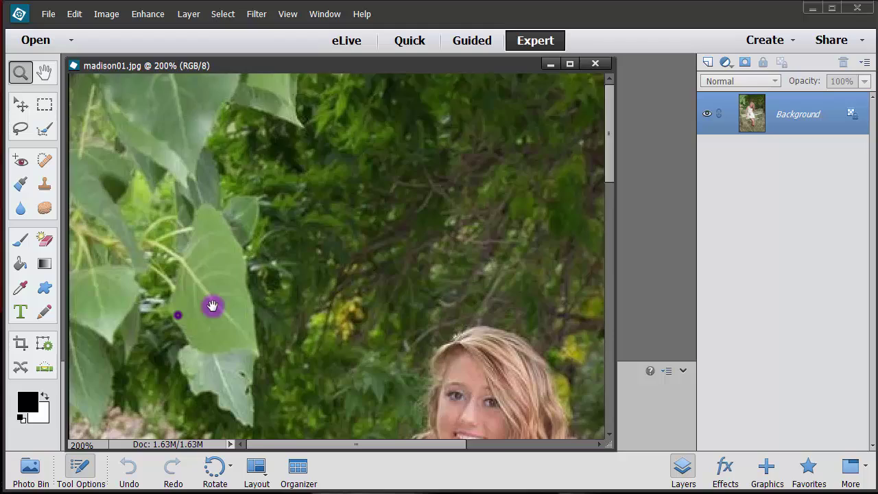
scroll(260, 307, "down", 3)
scroll(295, 307, "left", 2)
scroll(302, 315, "down", 5)
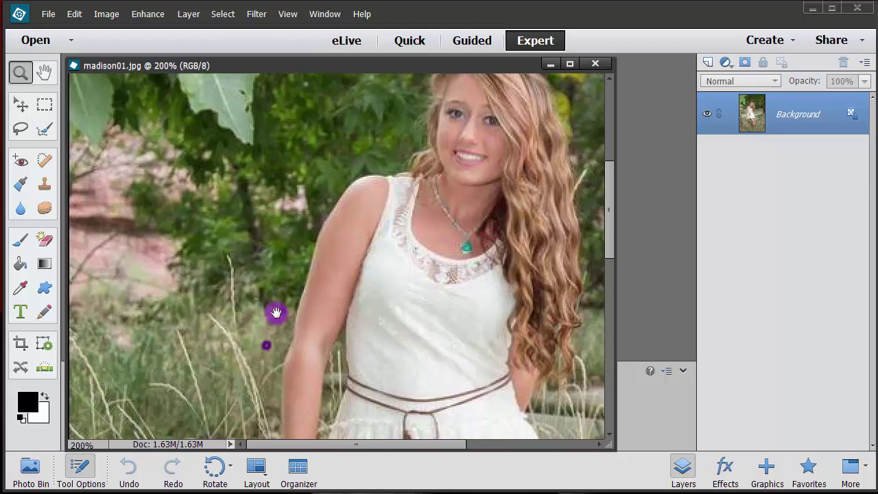
scroll(274, 319, "down", 6)
scroll(306, 357, "down", 6)
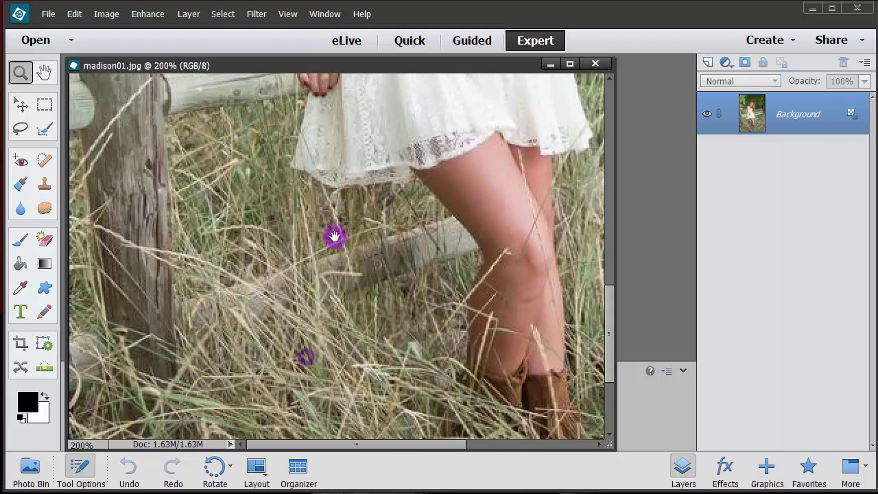
scroll(453, 355, "down", 3)
scroll(415, 252, "down", 1)
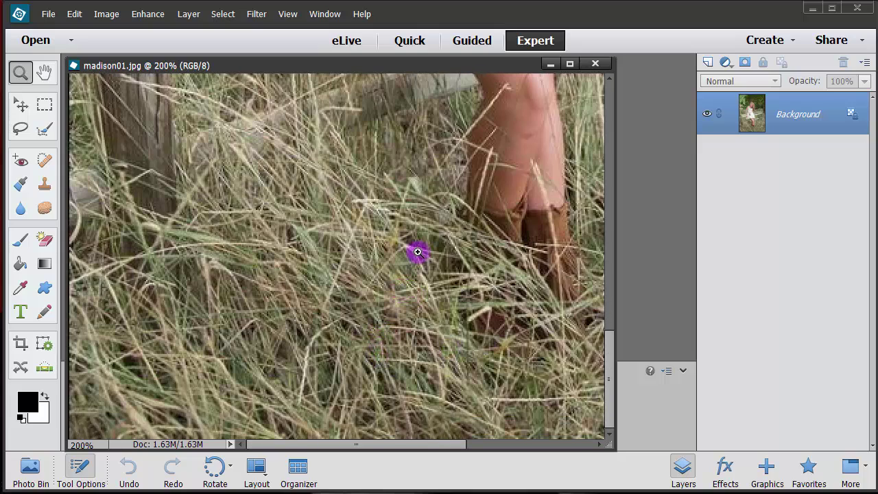
- Pan with the Hand tool to bring the belt, necklace and hair into view, then select the Zoom tool
left_click(44, 71)
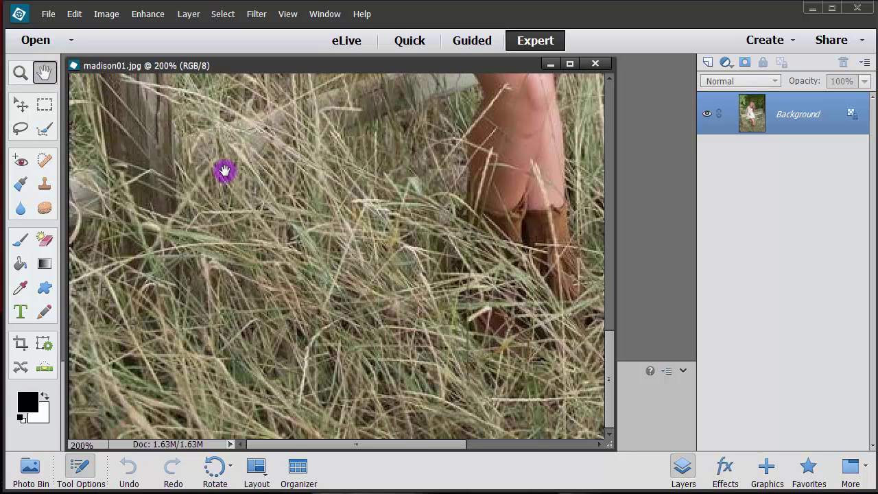
left_click_drag(224, 170, 282, 237)
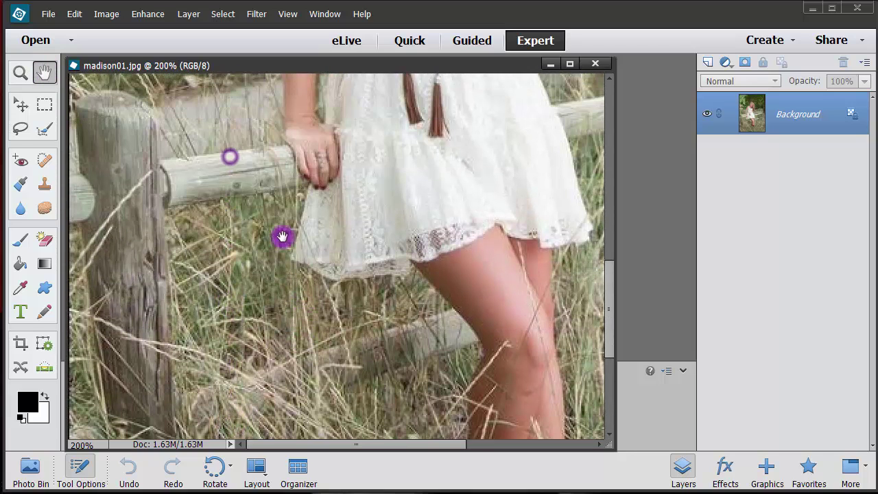
left_click_drag(254, 176, 282, 255)
left_click_drag(274, 131, 274, 163)
left_click_drag(280, 86, 281, 194)
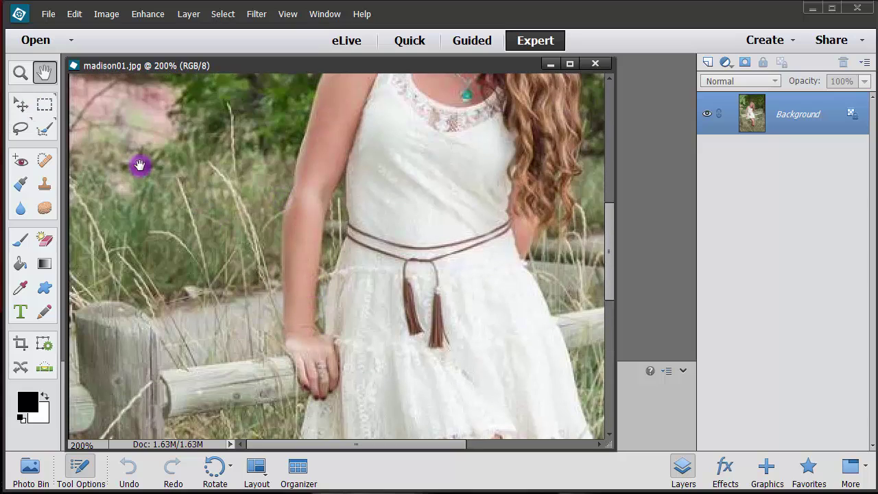
left_click(21, 72)
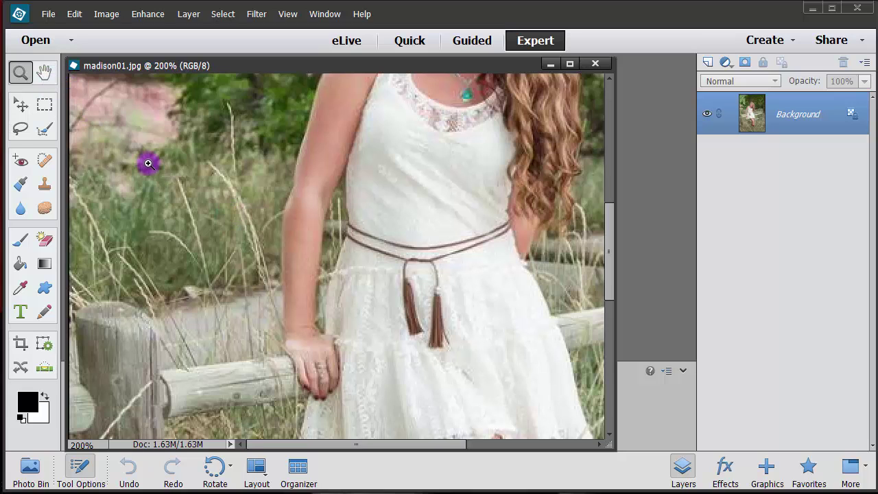
- Zoom in beside her arm to 400%, then back out to 66.7%
left_click(284, 202)
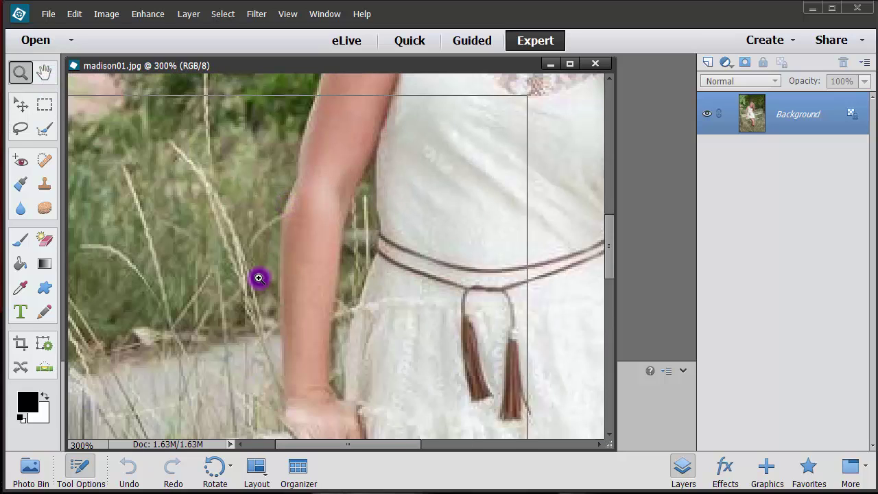
left_click(258, 277)
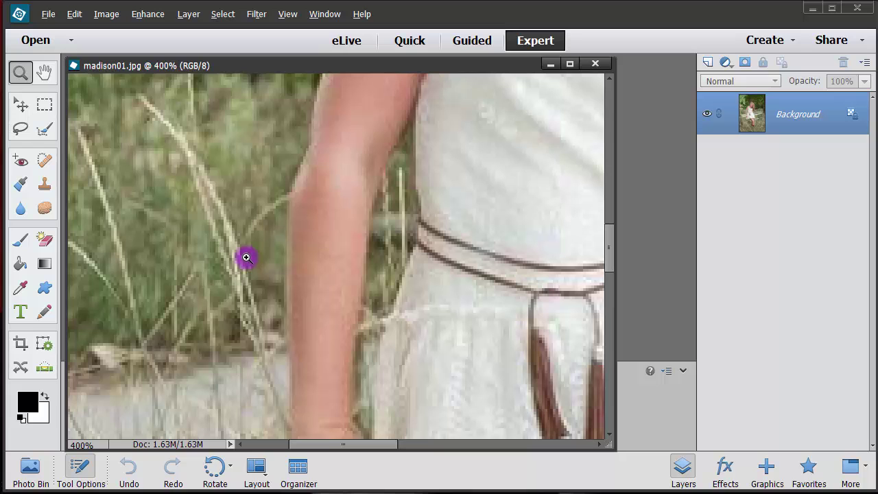
left_click(246, 258, "alt")
left_click(246, 257, "alt")
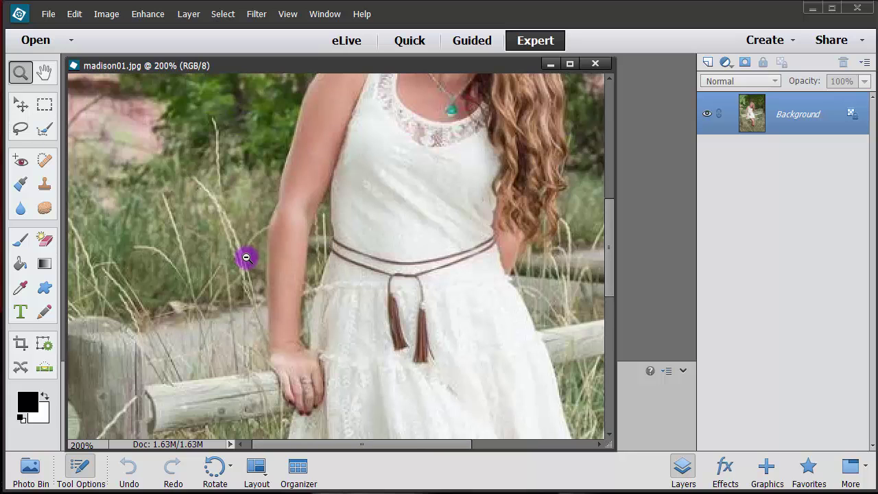
left_click(246, 257, "alt")
left_click(360, 264, "alt")
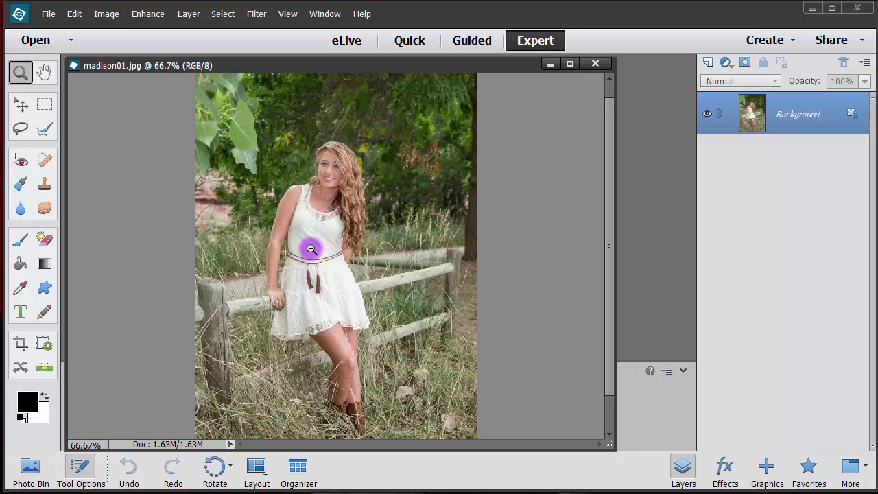
- Zoom in on her belt to 300%, out to 66.7%, then back to 200% on the belt
left_click(311, 249)
left_click(311, 249)
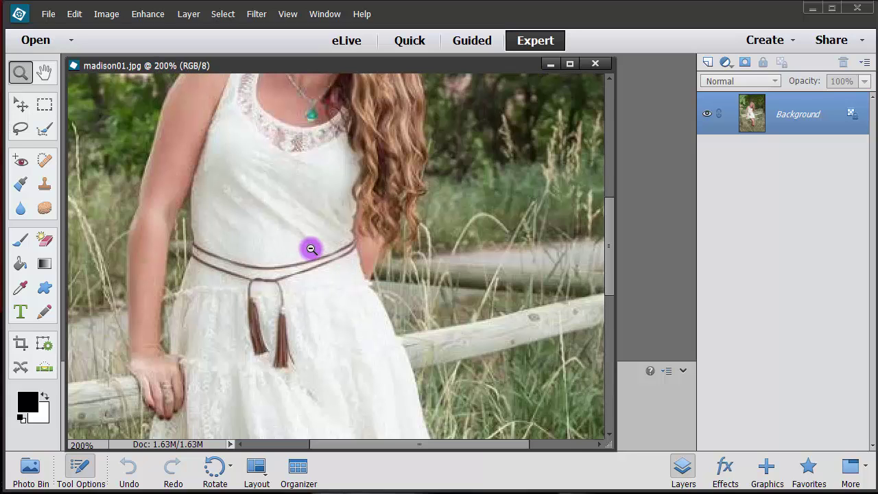
left_click(312, 249)
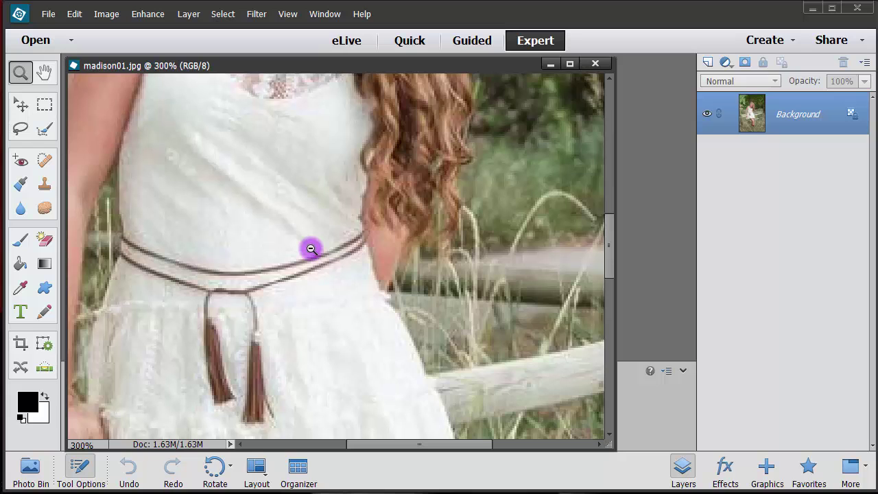
left_click(311, 249, "alt")
left_click(312, 249, "alt")
left_click(312, 249, "alt")
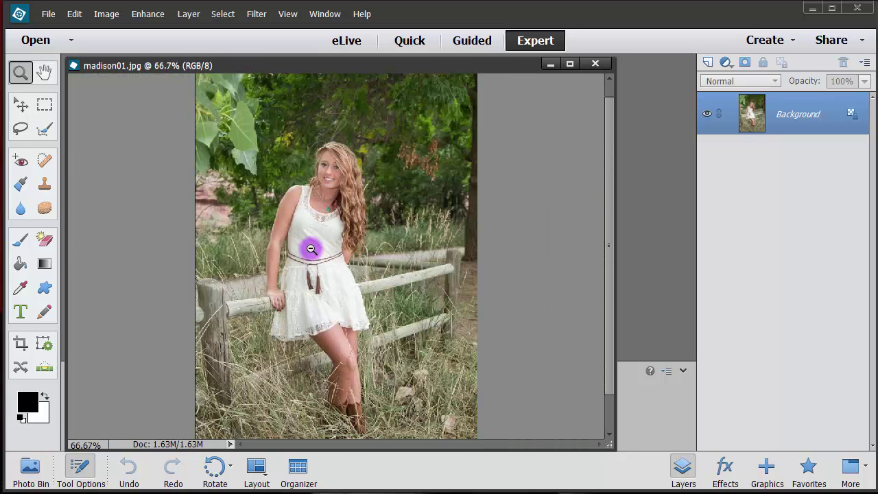
left_click(311, 249)
left_click(311, 249)
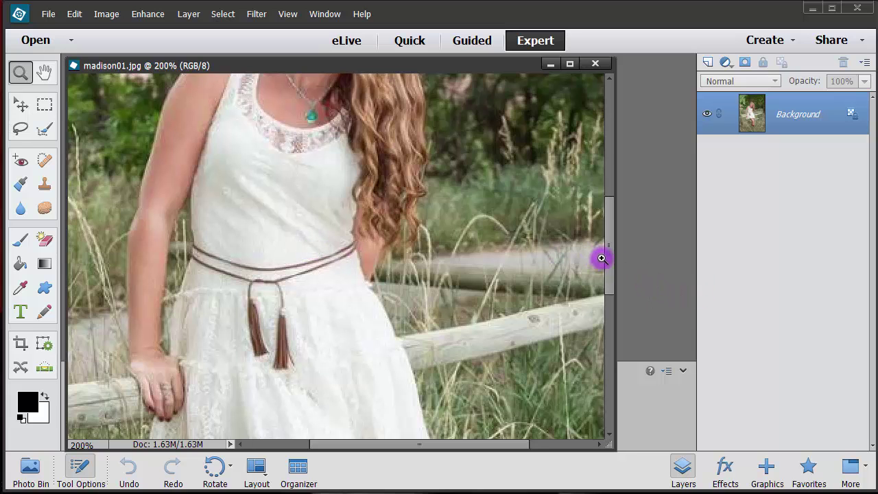
- Drag the scrollbars up to the treetops, across, and back down to the fence beside her
left_click_drag(610, 265, 606, 102)
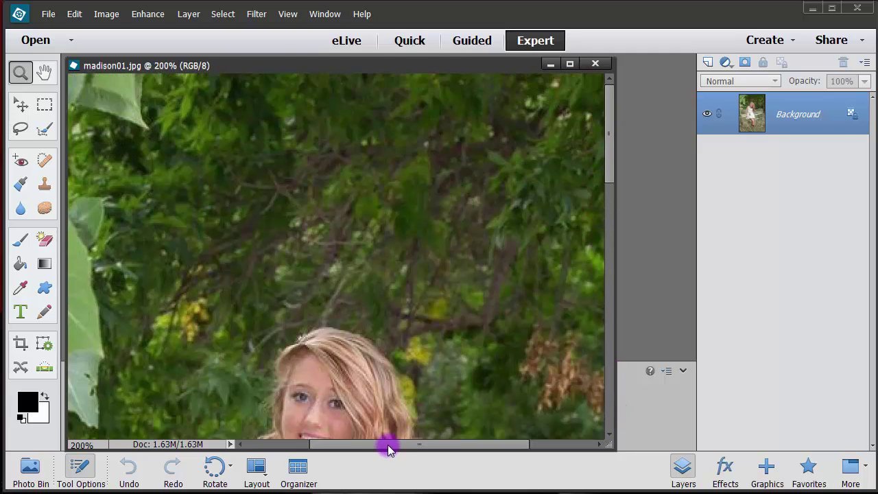
left_click_drag(383, 445, 476, 454)
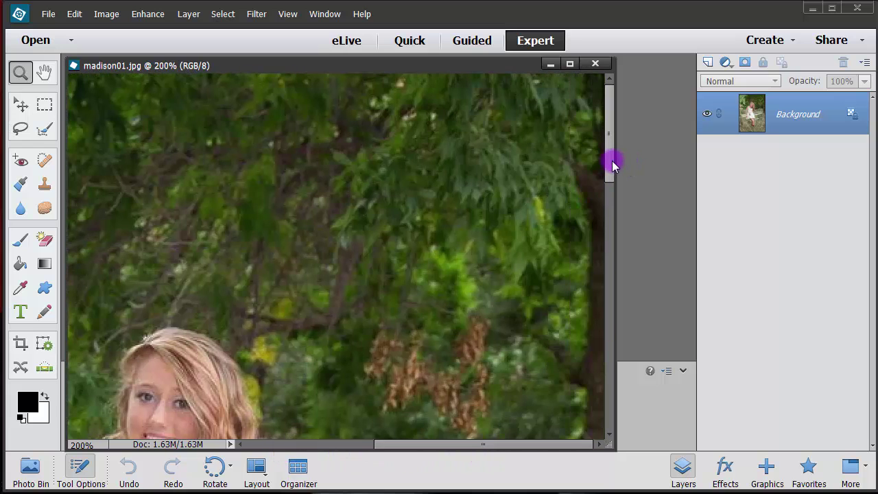
left_click_drag(612, 159, 597, 272)
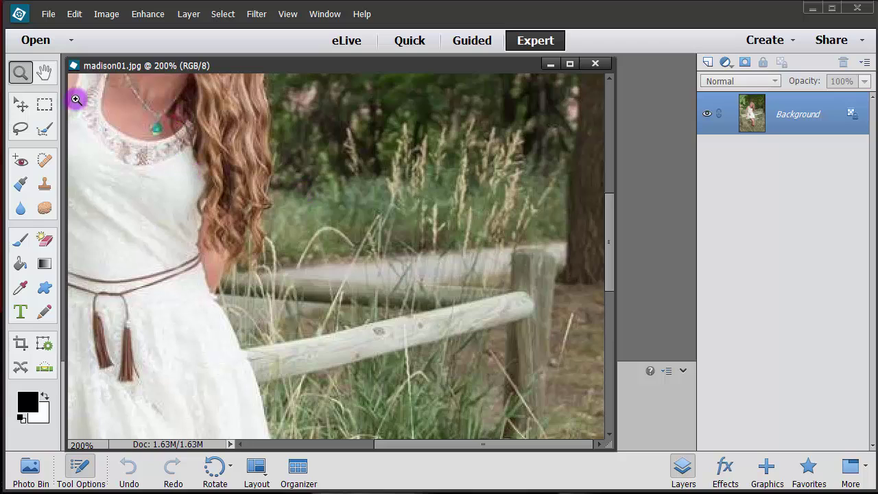
- Fit the photo in the window, then view it at actual 100% size
double_click(44, 73)
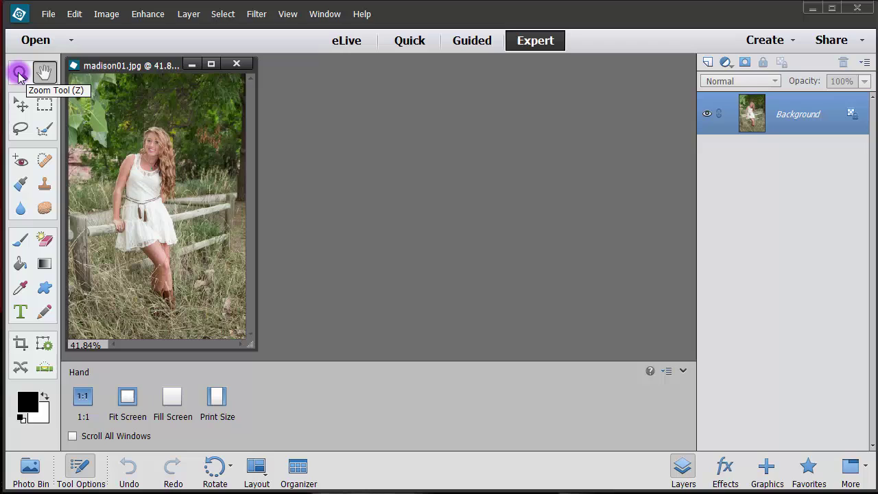
double_click(19, 73)
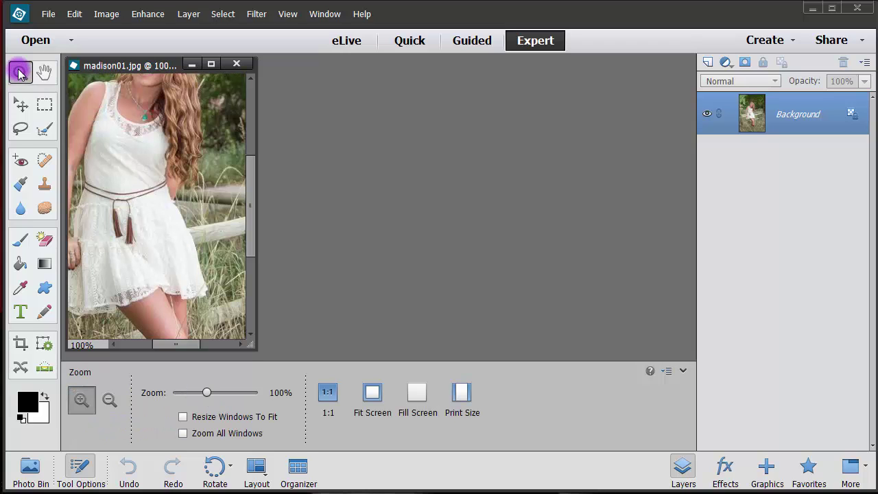
left_click(79, 345)
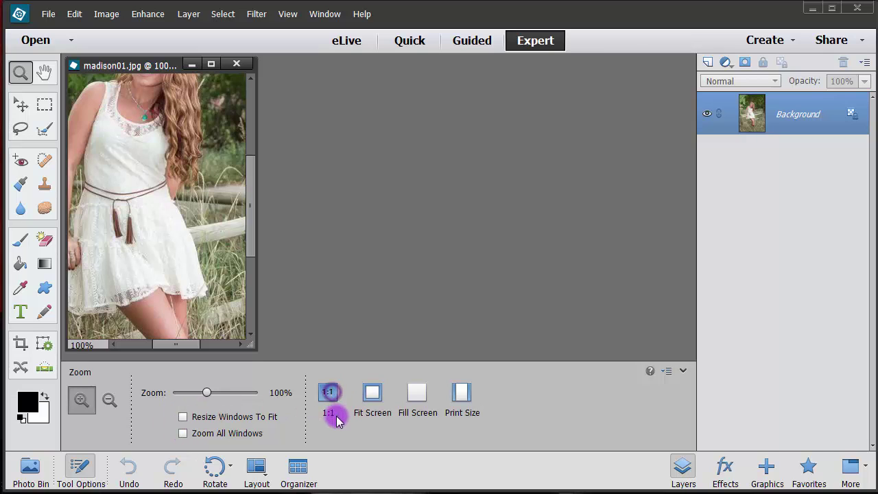
- Try Fit Screen, Fill Screen (145%) and Print Size, settle the zoom at 121%, and open the Window menu
left_click(373, 401)
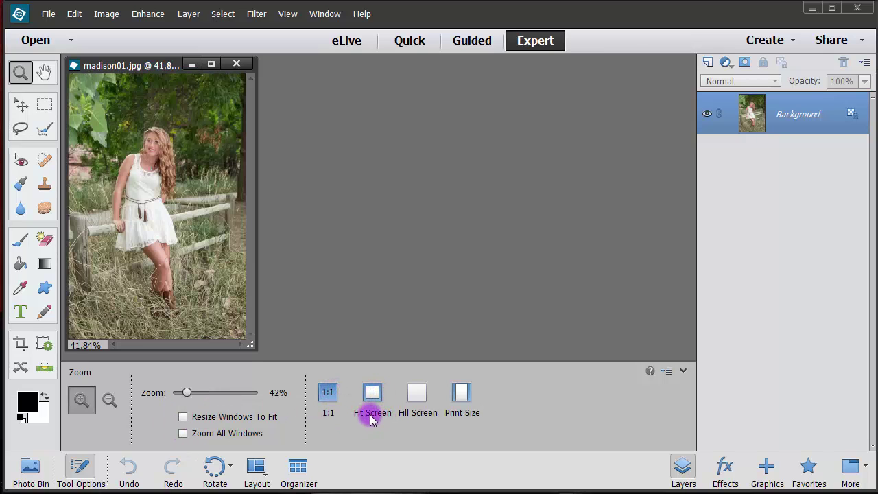
left_click(416, 395)
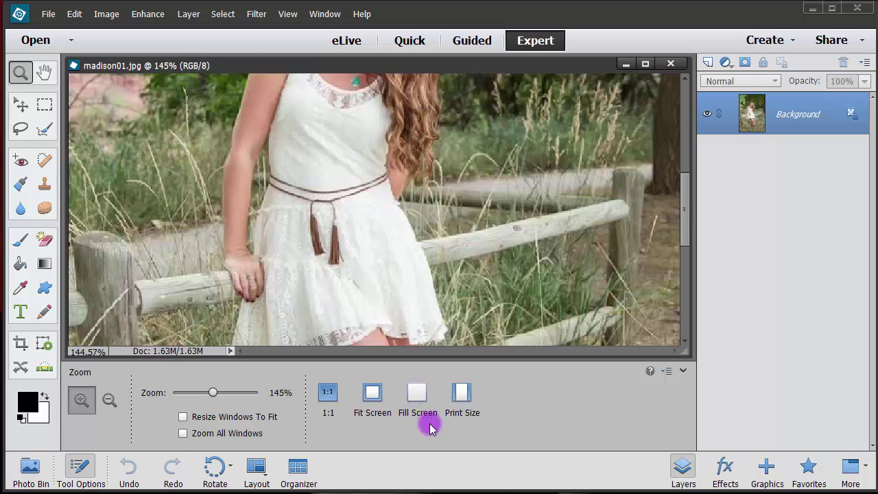
left_click(461, 394)
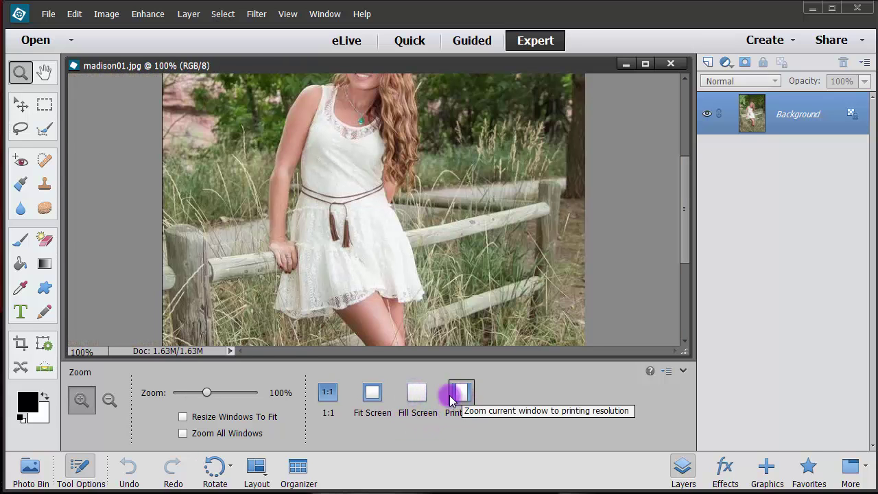
left_click(416, 392)
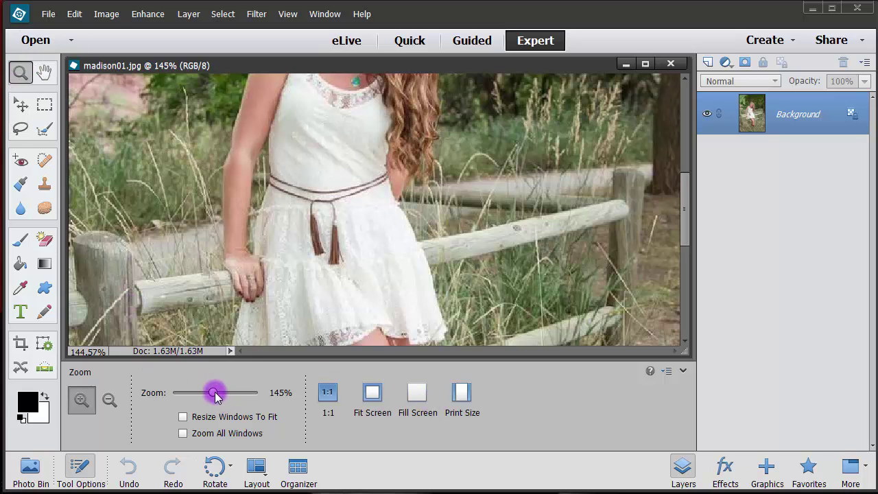
mouse_move(215, 396)
left_mouse_down()
mouse_move(227, 393)
mouse_move(197, 401)
mouse_move(210, 404)
left_mouse_up()
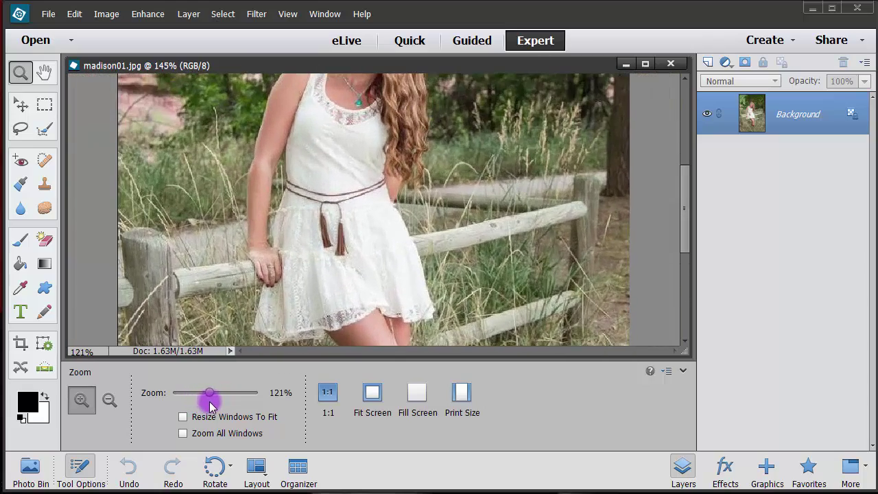
left_click(330, 15)
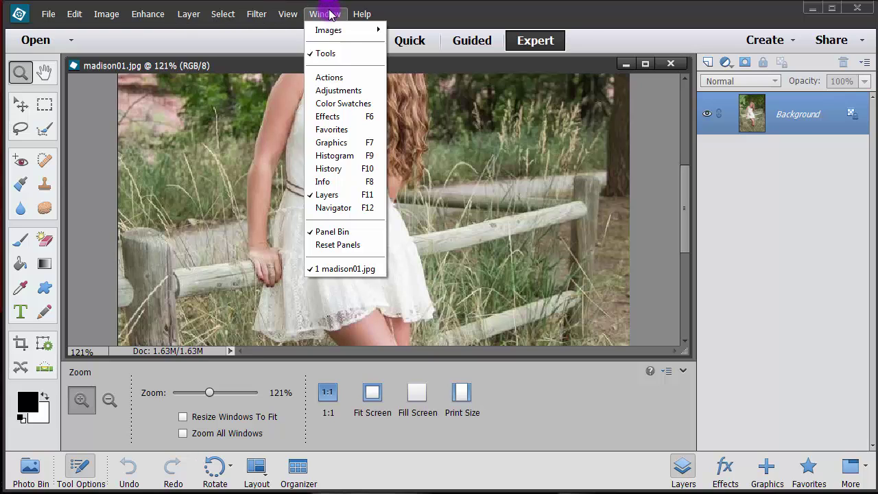
- Open the Navigator panel, zoom to about 410% and move the view down to her legs
left_click(357, 209)
mouse_move(626, 261)
left_mouse_down()
mouse_move(657, 271)
mouse_move(629, 277)
mouse_move(642, 261)
left_mouse_up()
left_click_drag(636, 333, 655, 351)
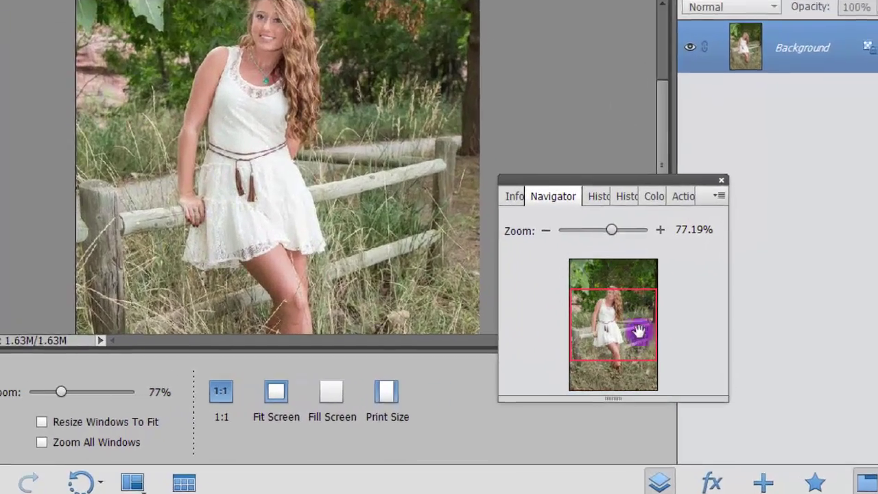
left_click_drag(591, 327, 604, 356)
- Zoom to about 101% on her legs, pan up to her head, then out to the whole photo at 38.59%
left_click_drag(569, 196, 588, 188)
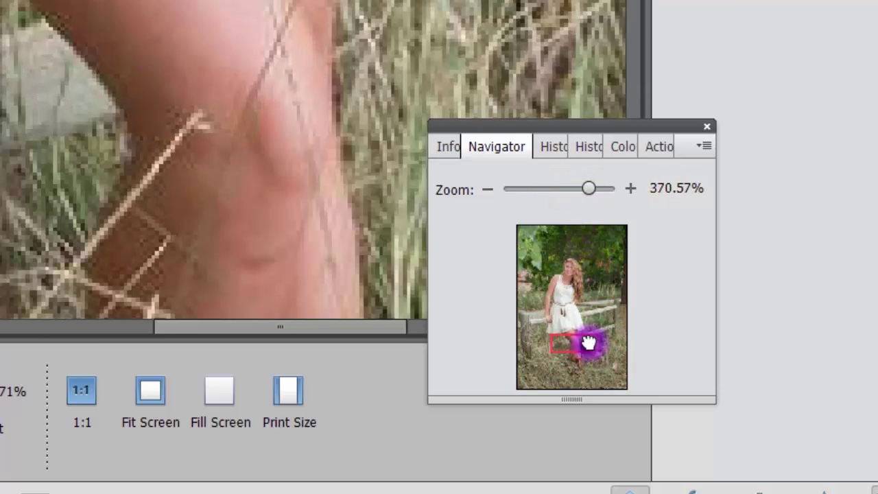
mouse_move(588, 343)
left_mouse_down()
mouse_move(610, 308)
mouse_move(613, 274)
mouse_move(602, 251)
mouse_move(575, 255)
mouse_move(551, 294)
mouse_move(554, 323)
mouse_move(585, 332)
left_mouse_up()
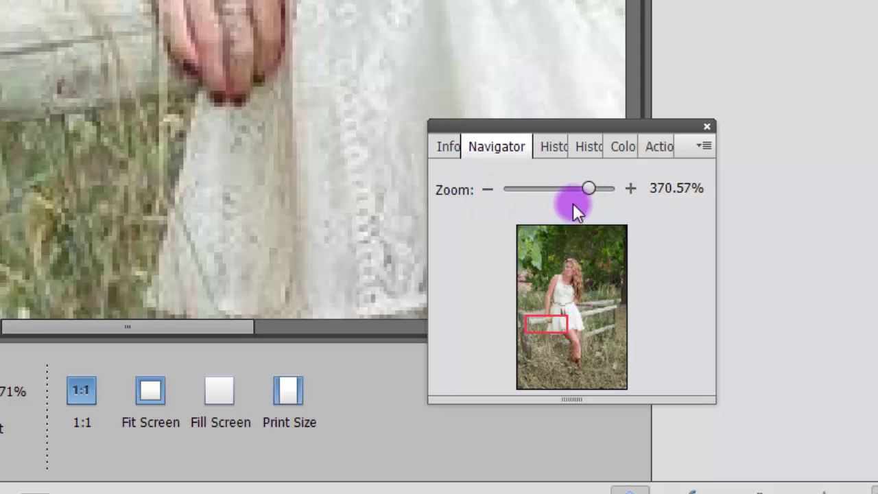
left_click_drag(587, 187, 544, 218)
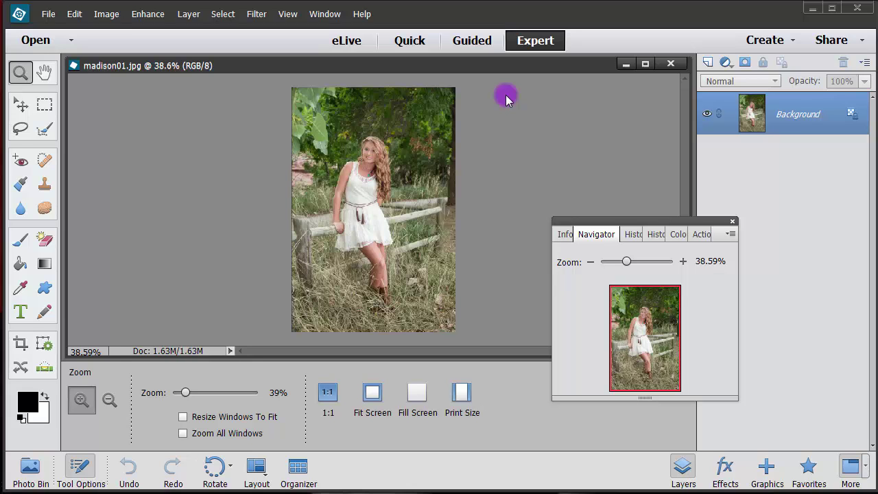
- Scrub-zoom to 91%, pan up to the top, then down to her legs, fence and grass
left_click_drag(386, 174, 399, 199)
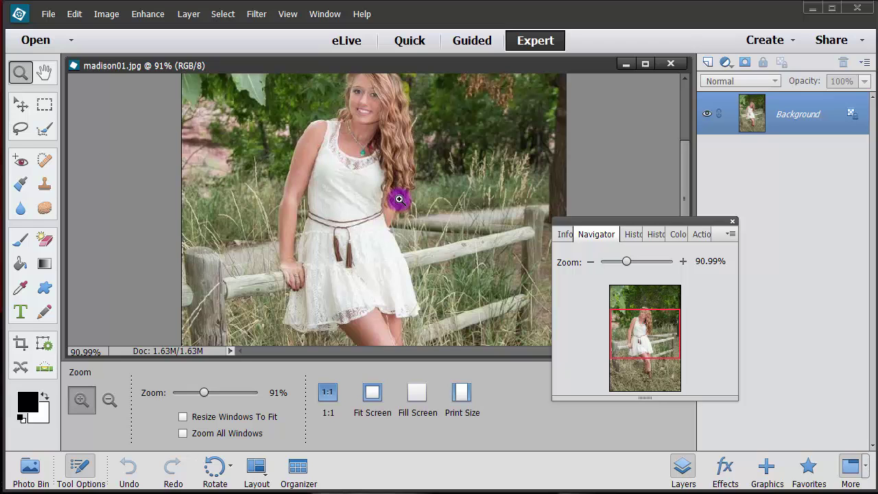
left_click_drag(391, 187, 297, 262)
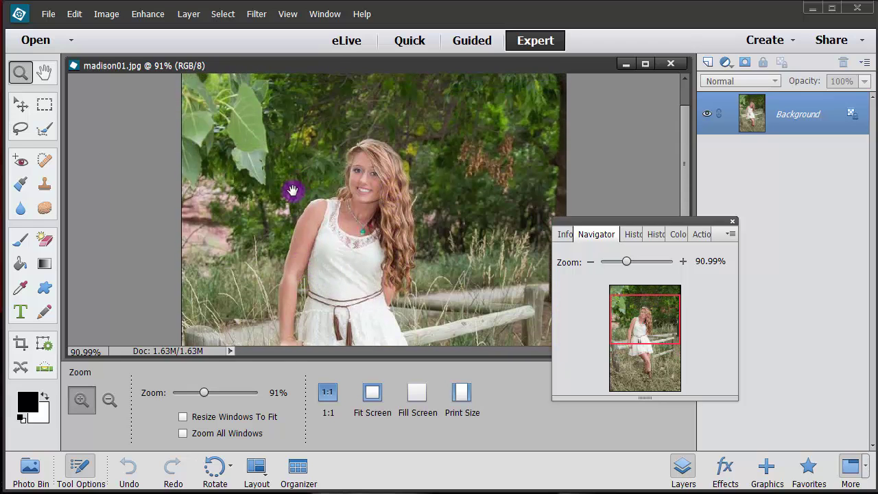
left_click_drag(290, 189, 300, 278)
left_click_drag(401, 317, 316, 206)
left_click_drag(337, 290, 286, 179)
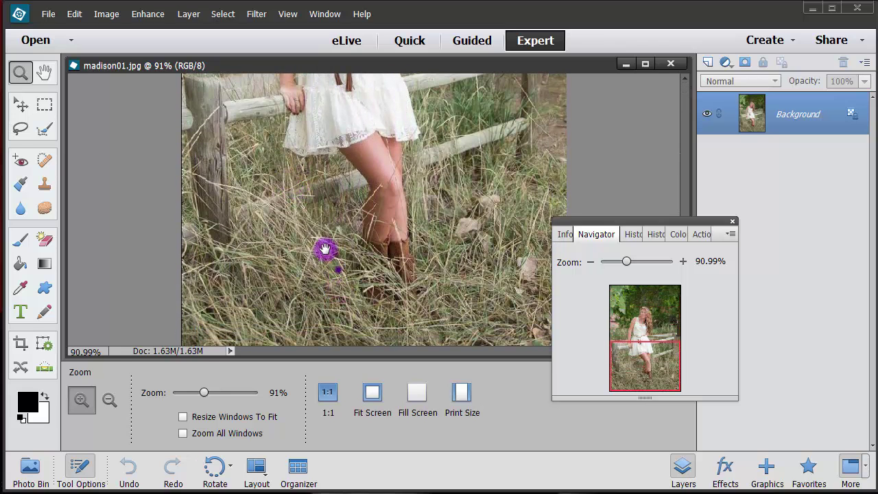